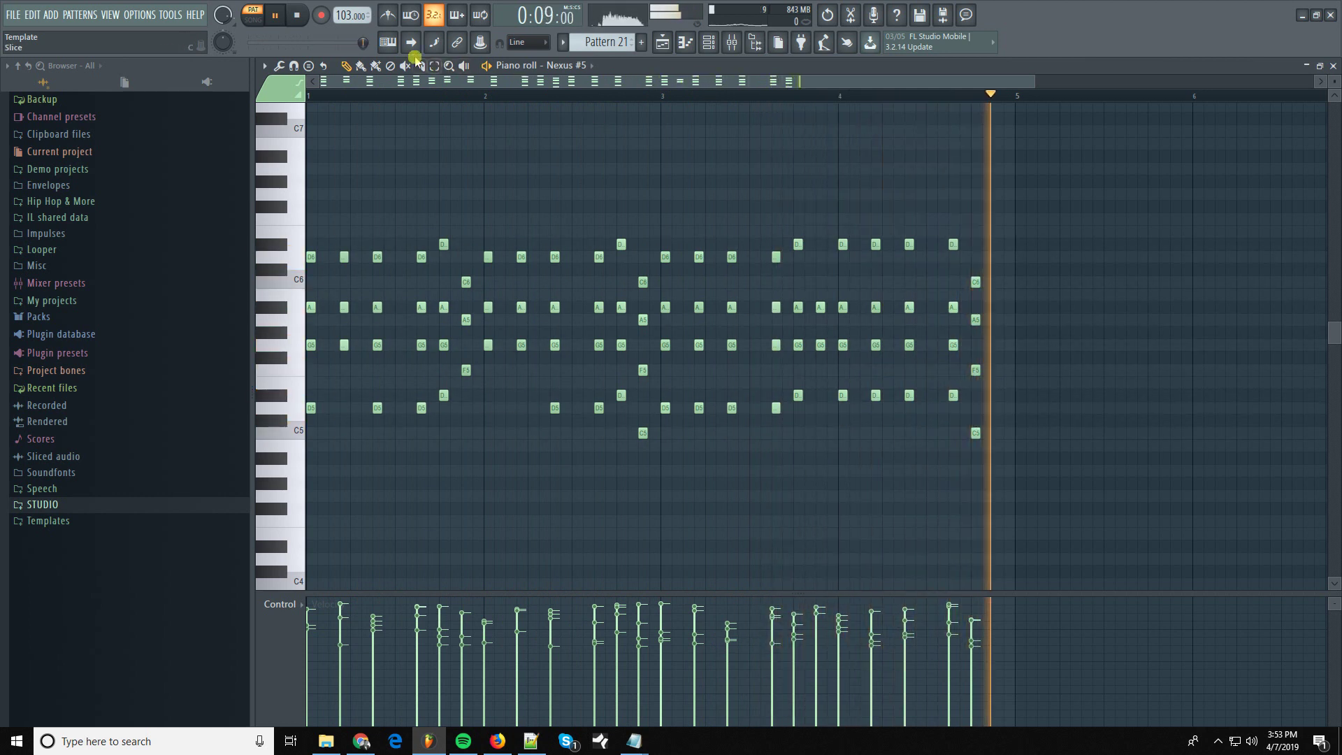
- Stop Pattern 21's playback and audition Track 1's Pattern 8 chords in the piano roll from bar 1
key(space)
click(665, 44)
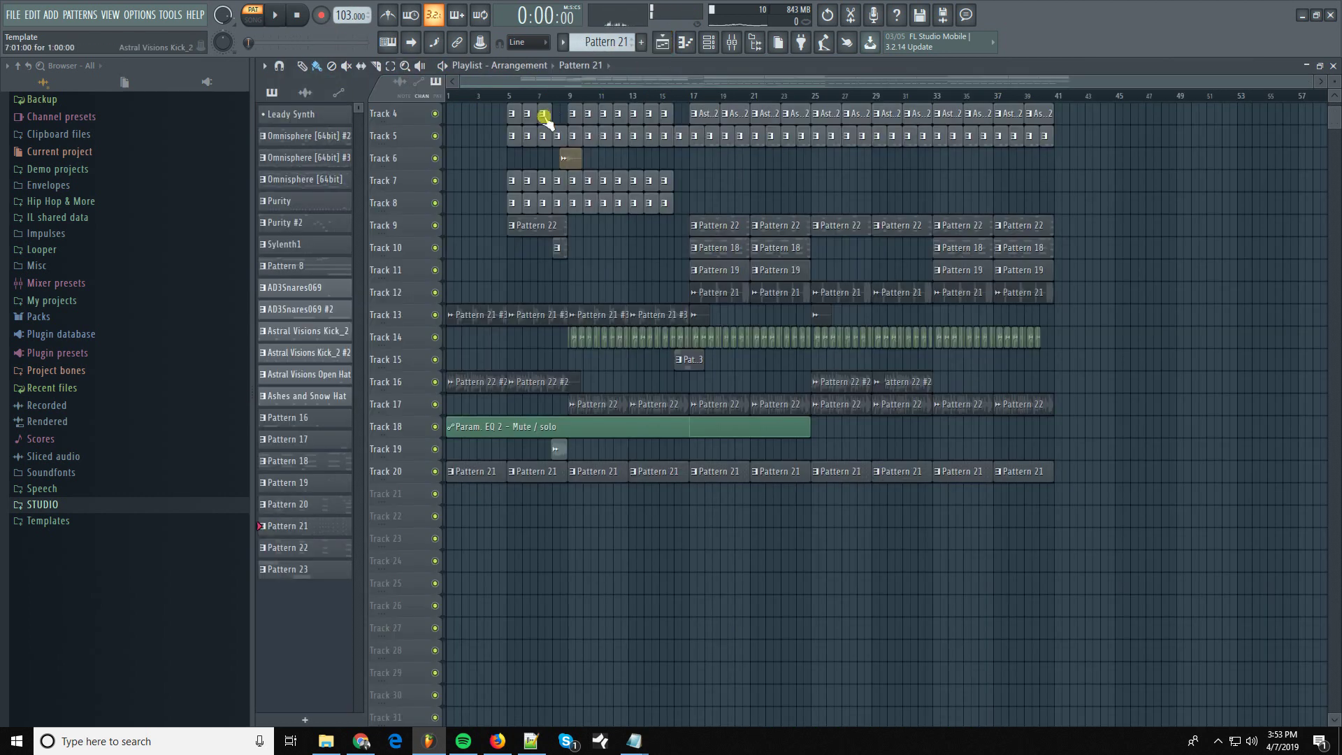
double_click(465, 118)
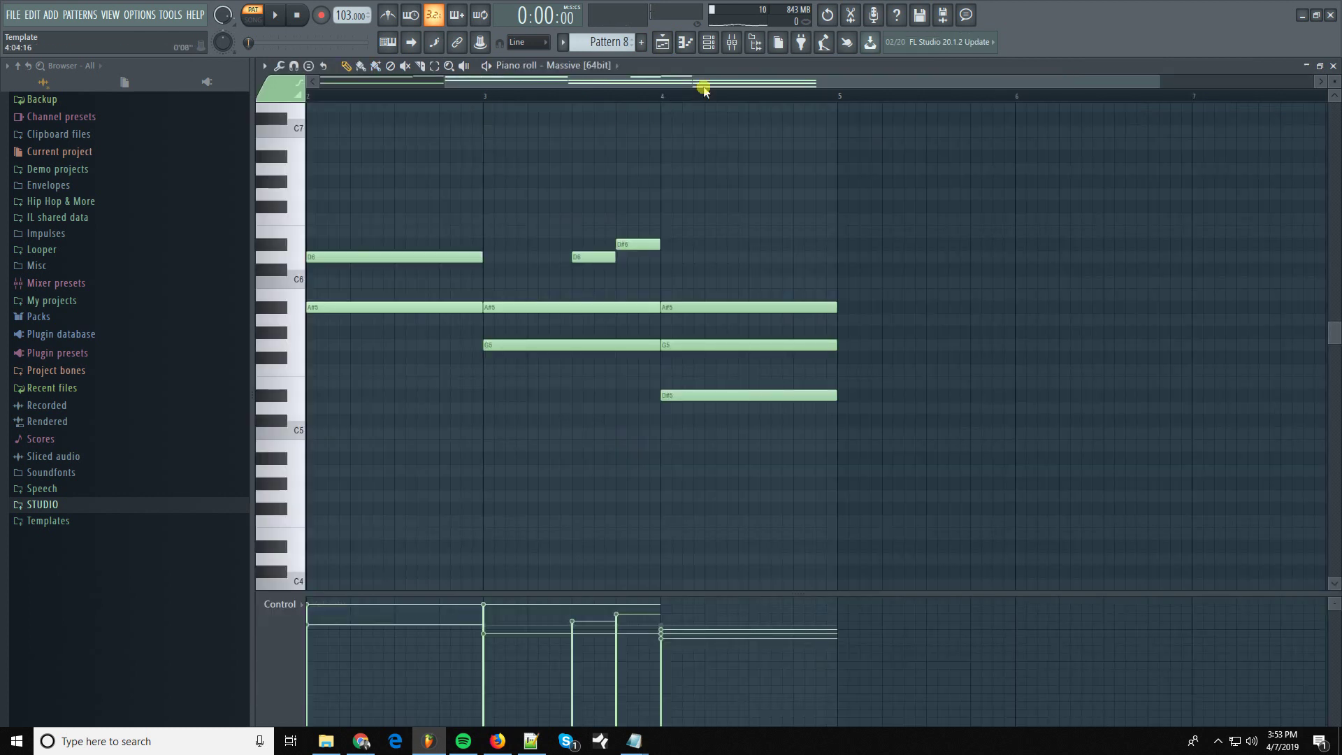
drag(846, 76, 422, 96)
key(space)
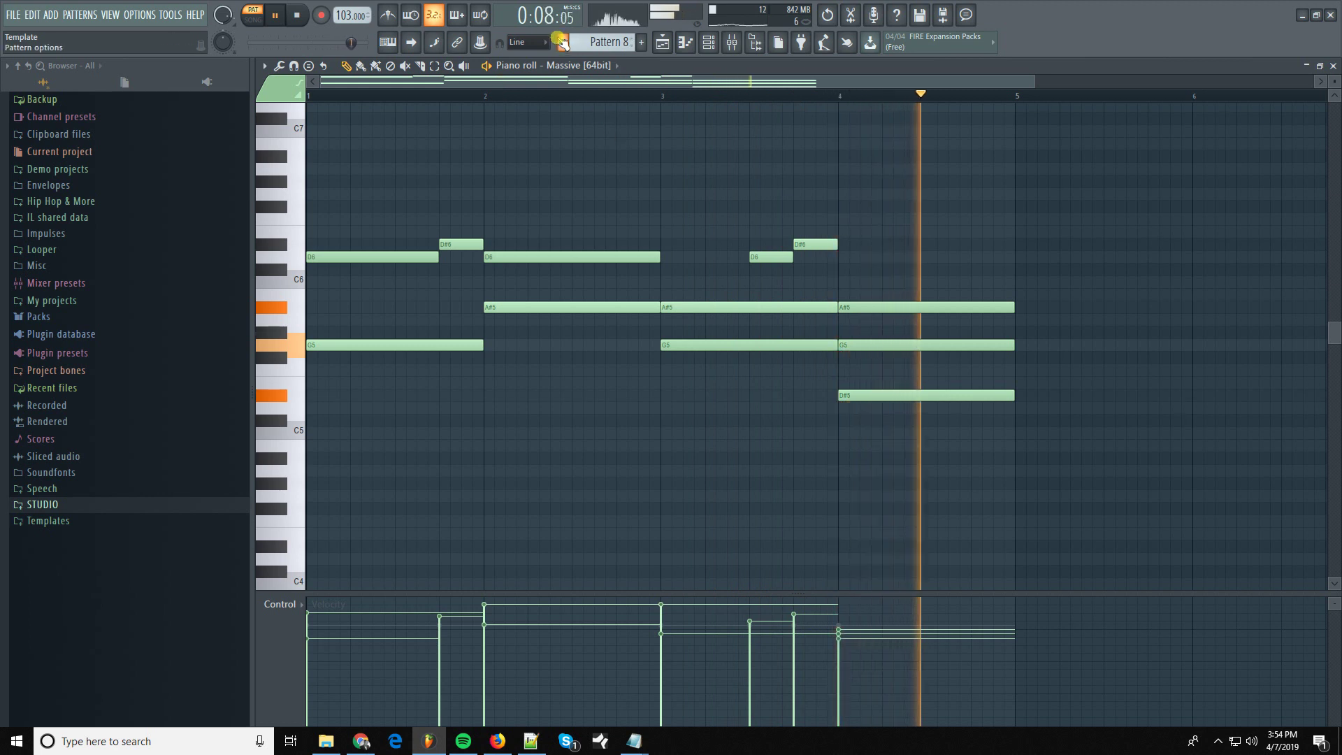
key(space)
- Open the Omnisphere clip on Track 2 at bar 9 from the playlist and audition its melody
click(668, 48)
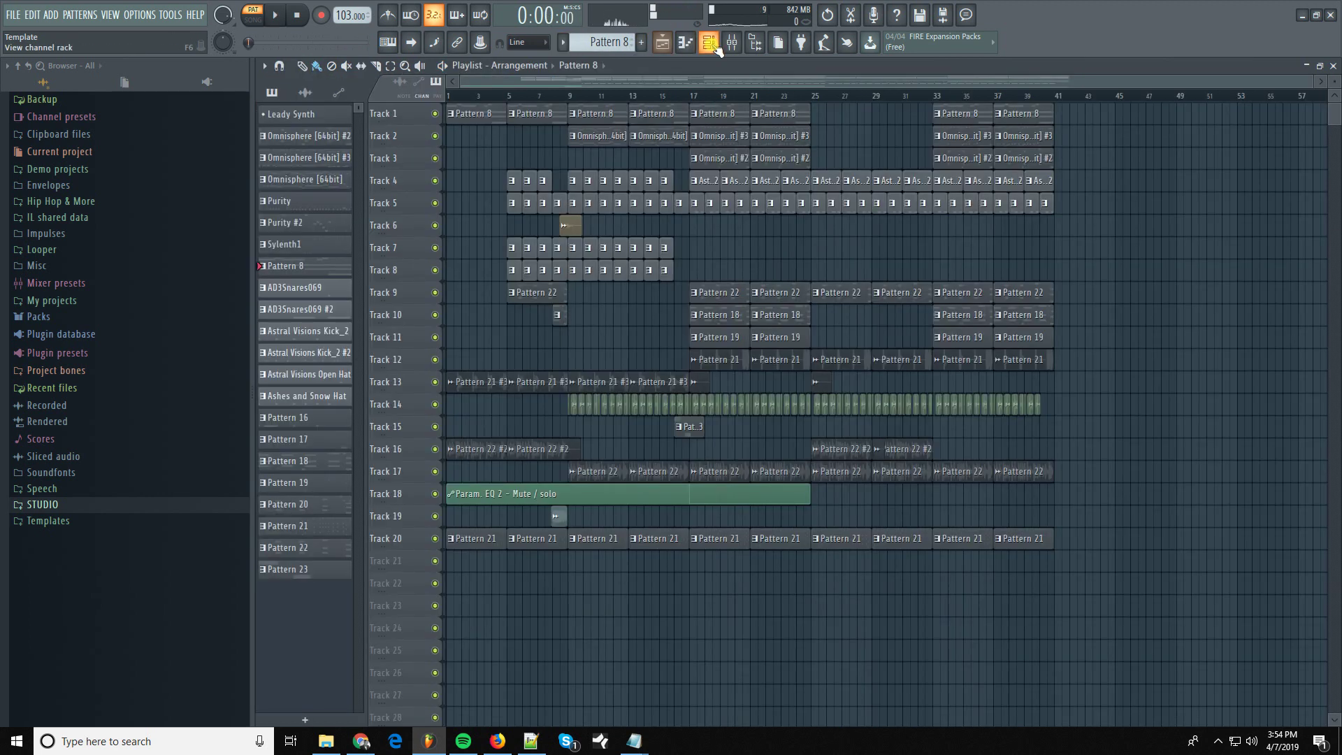
click(708, 44)
click(708, 45)
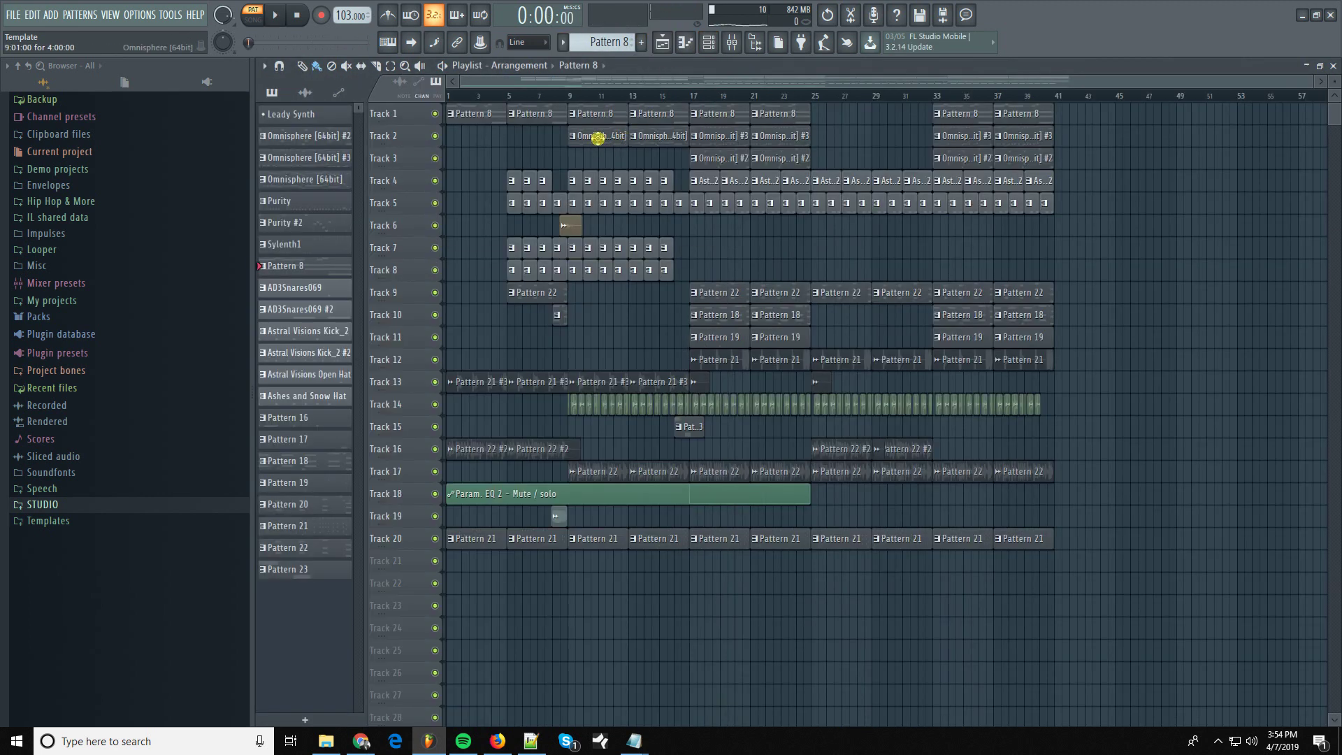
double_click(598, 138)
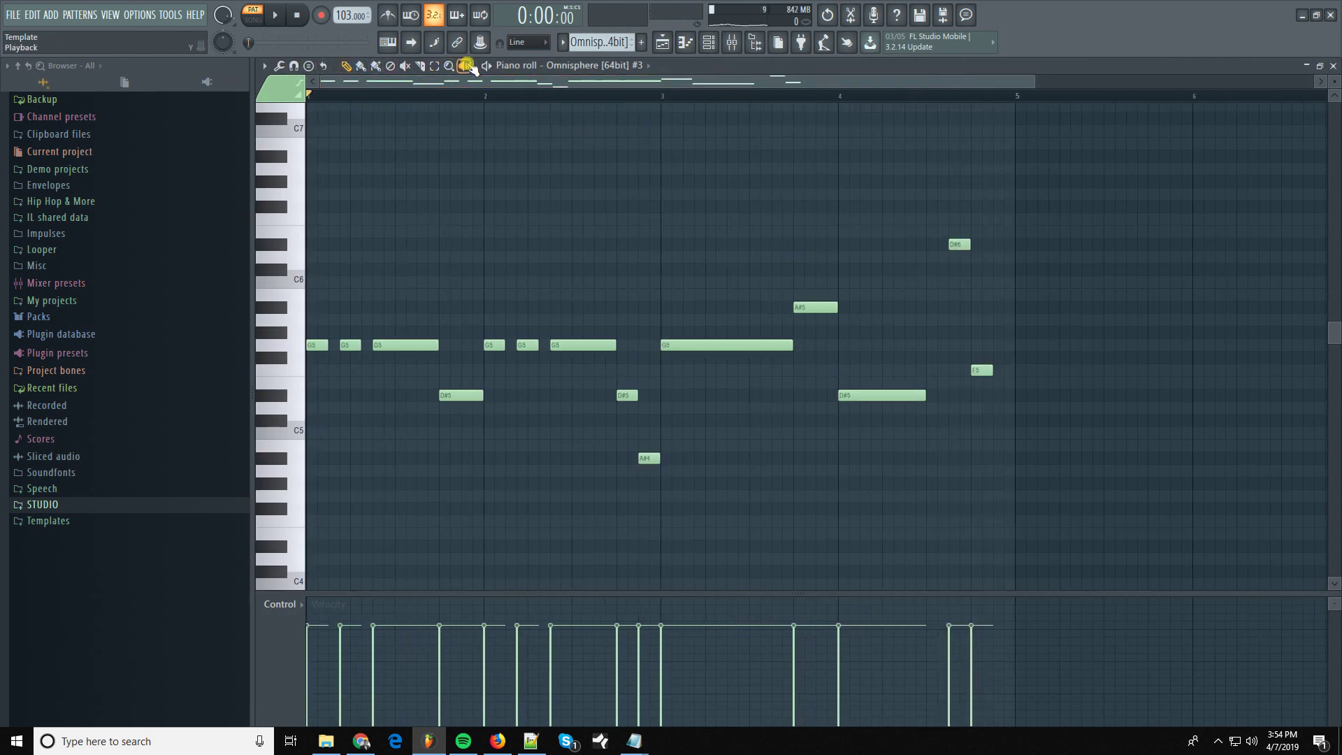
click(486, 68)
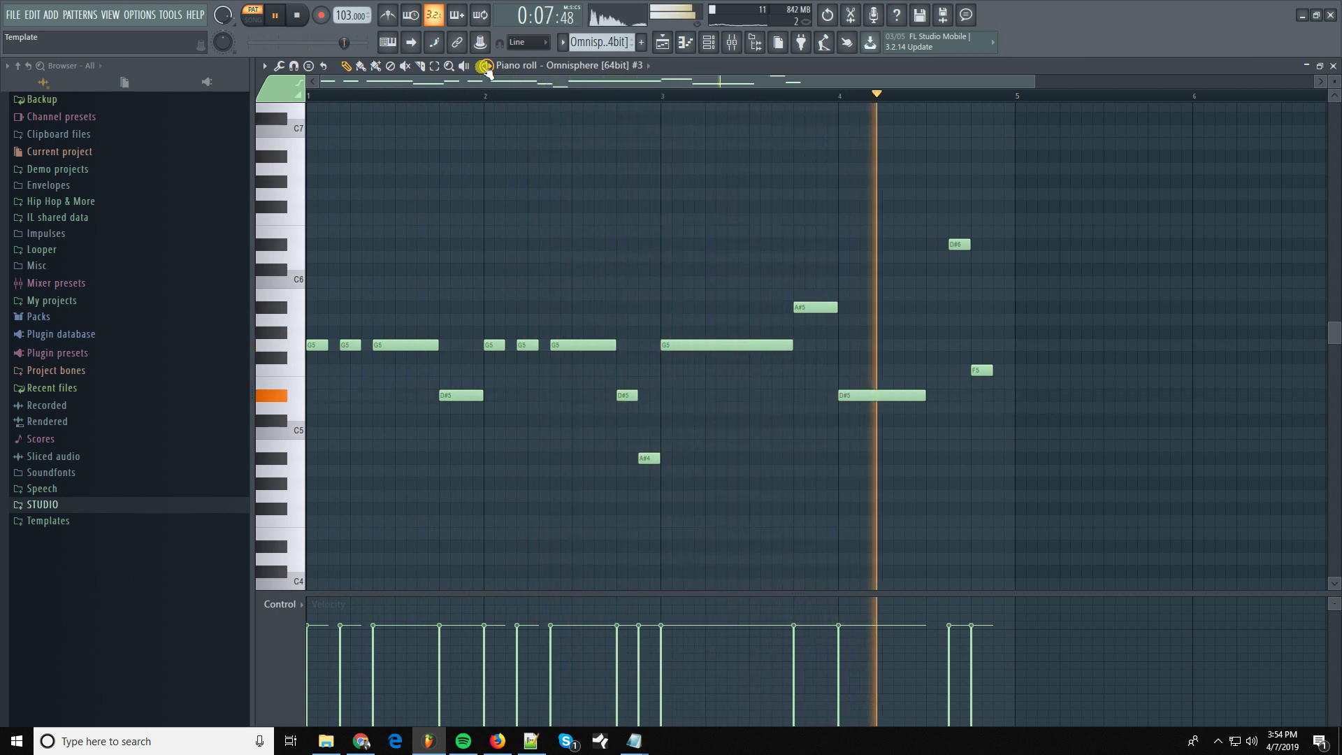
key(space)
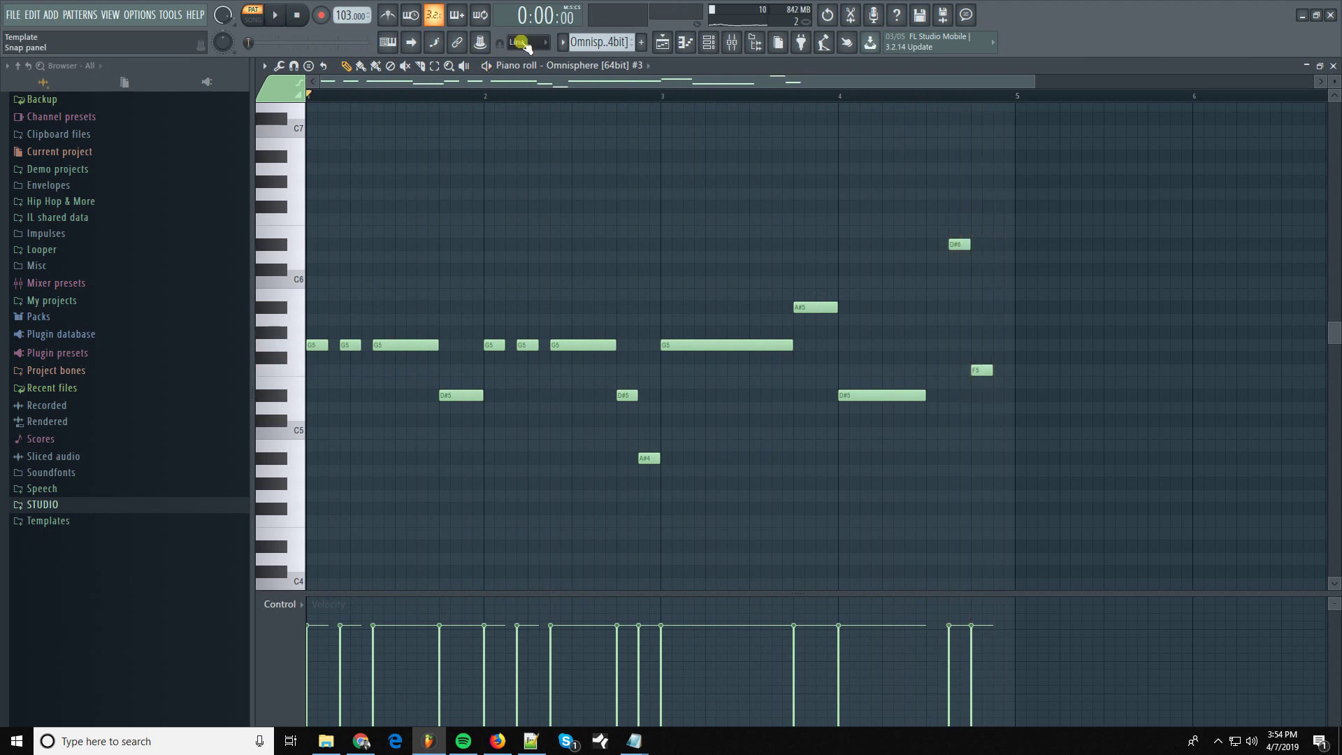
- Return to the playlist, open Track 9's Pattern 22 clip at bar 5 and audition its Nexus #4 chords
click(661, 43)
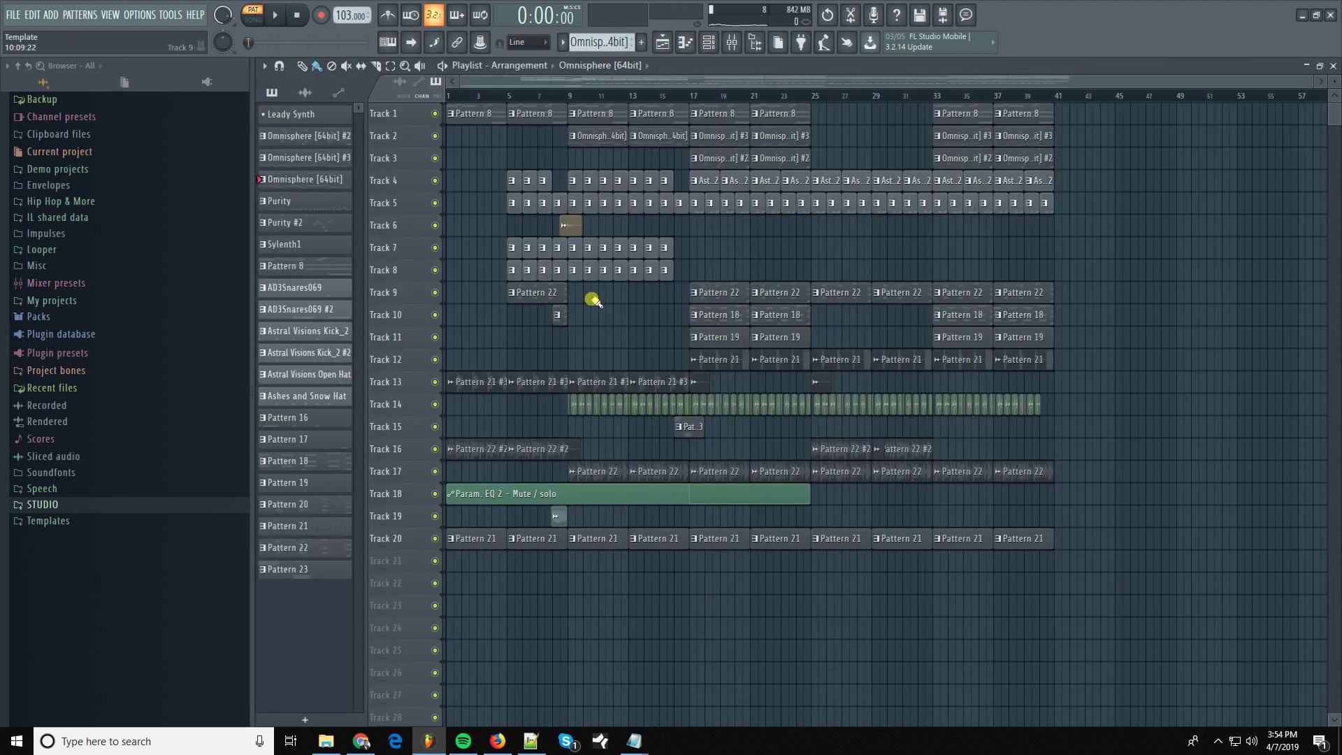
double_click(538, 293)
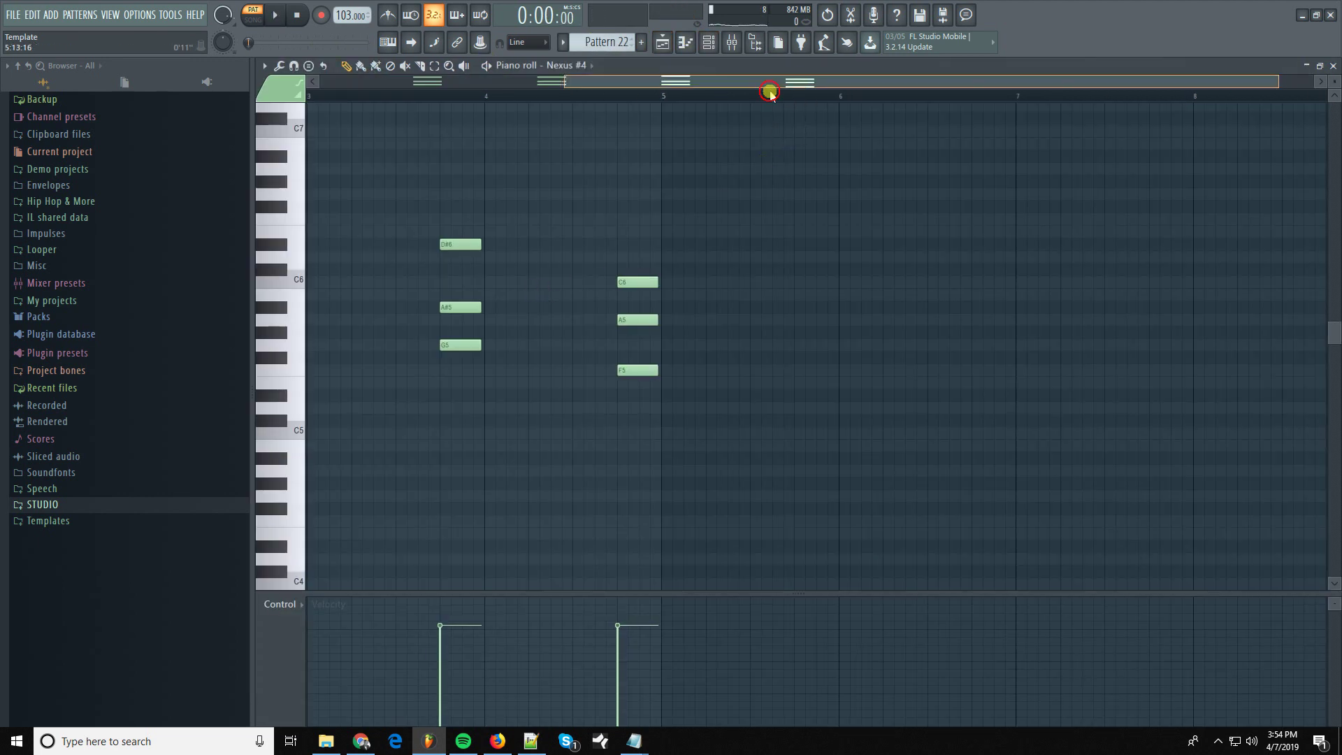
drag(766, 85, 528, 174)
key(space)
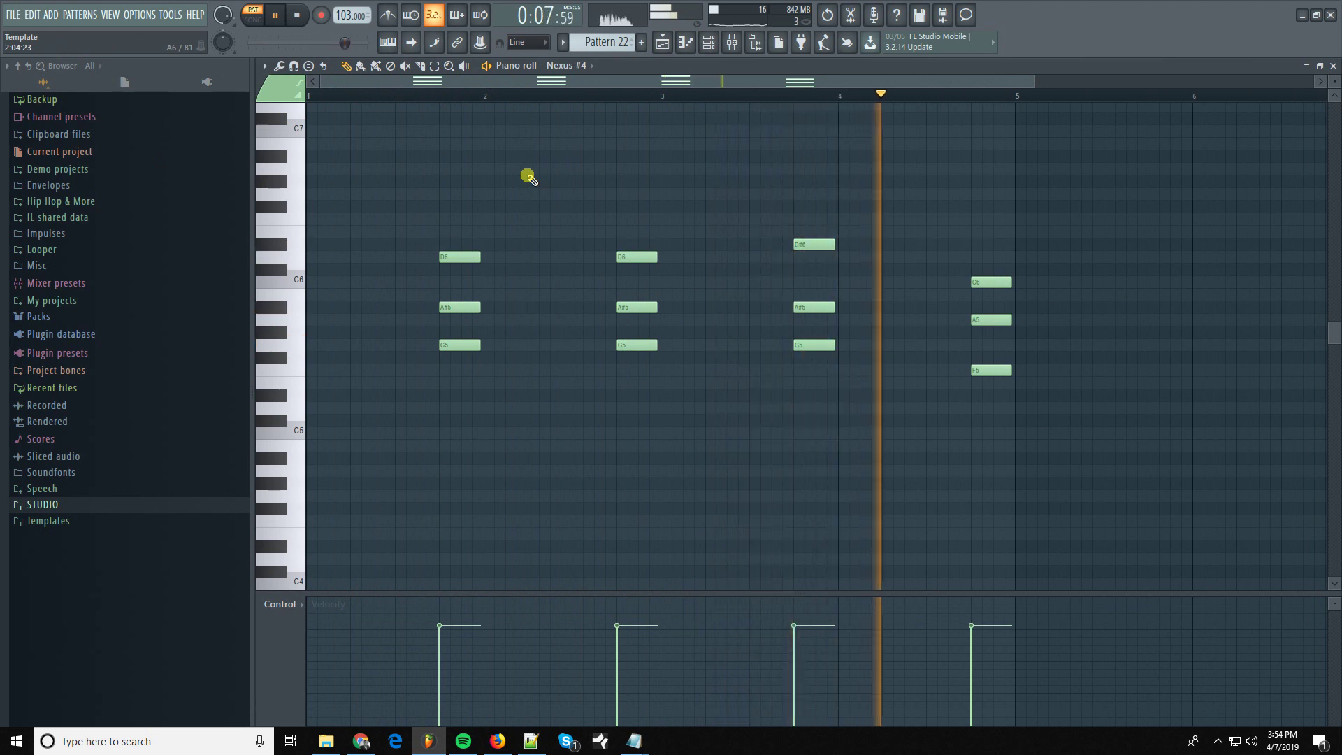
- Open the Pattern 18 clip on Track 10 and audition its Nexus #2 chords from bar 1
click(662, 42)
double_click(726, 311)
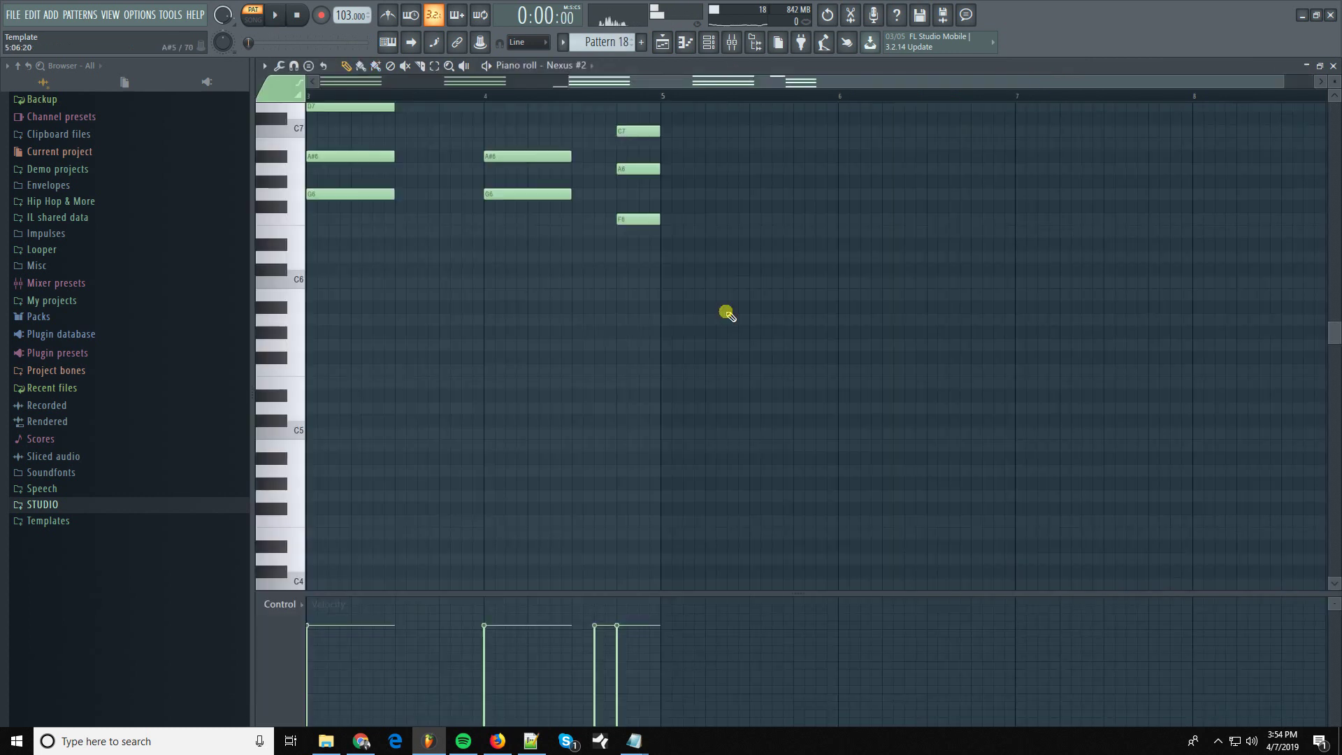
drag(884, 82, 636, 81)
scroll(650, 279, up, 3)
key(space)
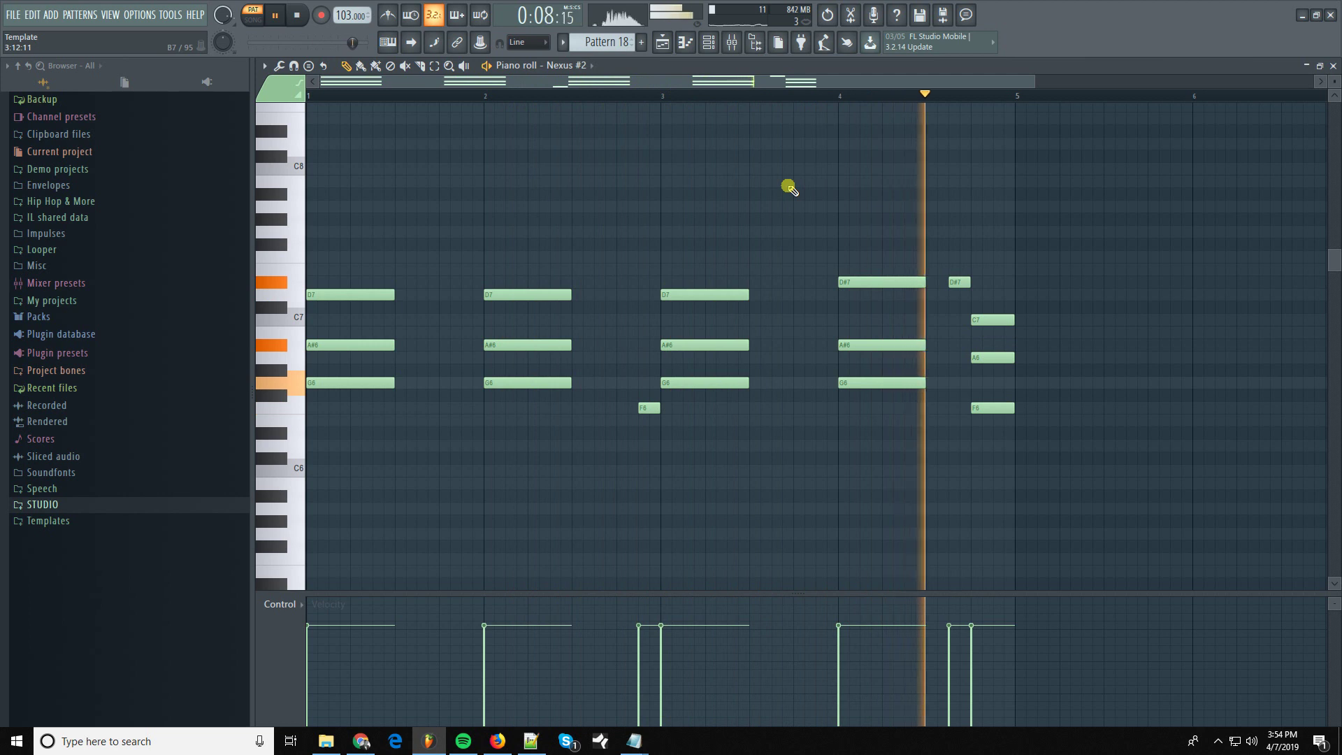
key(space)
- Open the Pattern 19 clip on Track 11 from the playlist and play its Nexus #3 notes
click(666, 43)
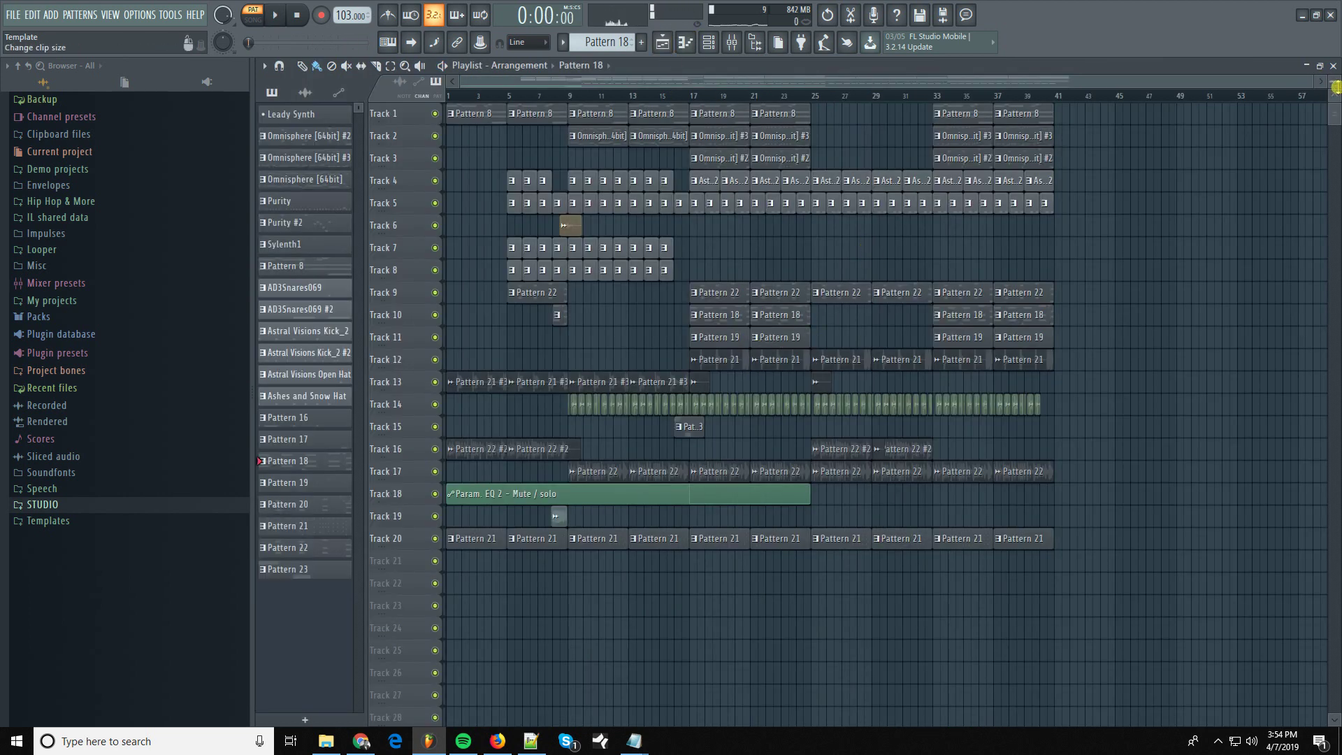
scroll(1336, 86, up, 2)
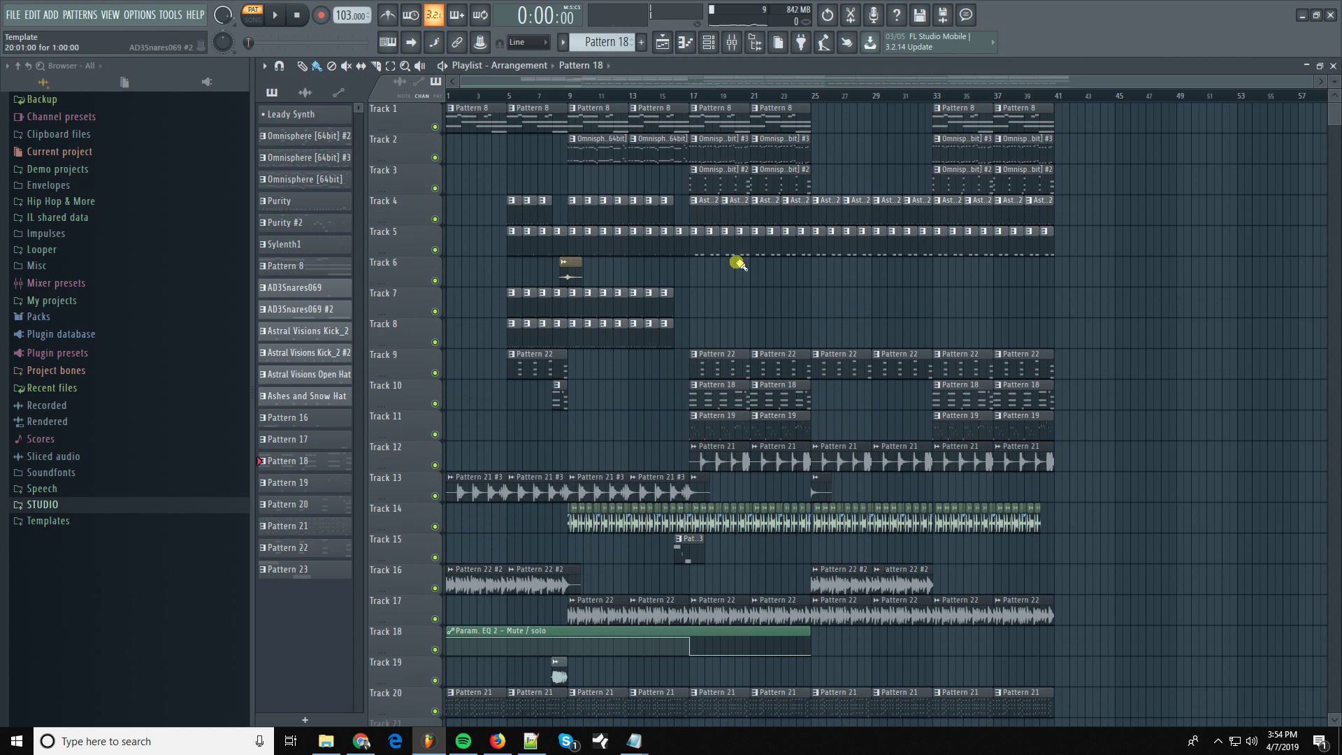
scroll(700, 314, down, 3)
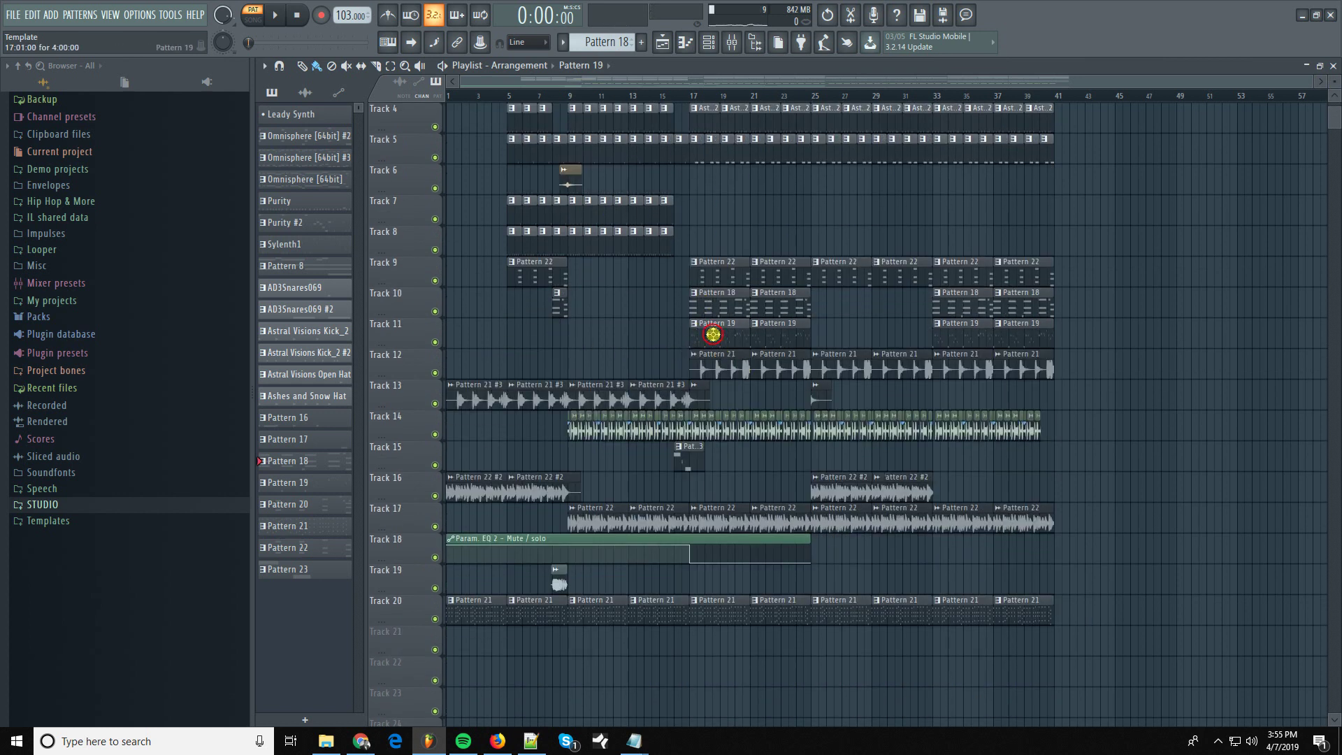
double_click(712, 334)
drag(551, 87, 484, 98)
key(space)
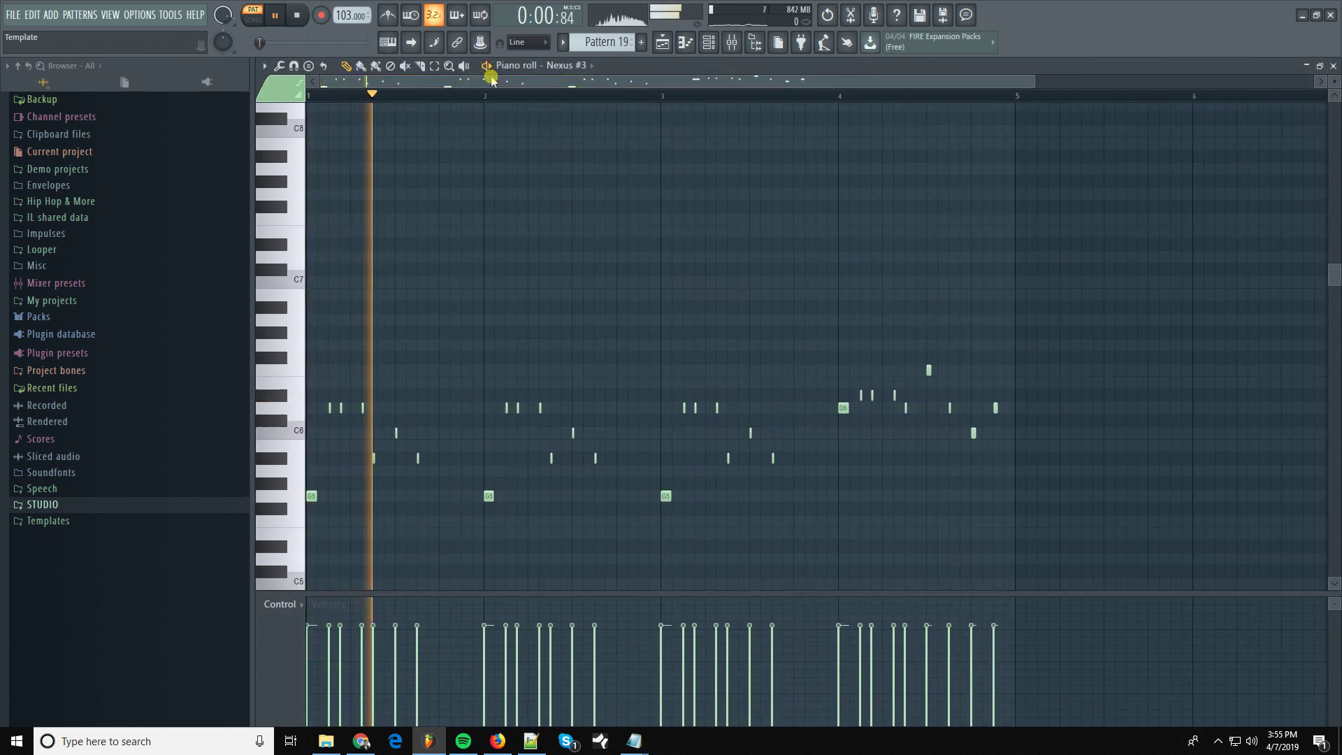
- Open the Nexus #3 instrument from the channel rack and examine its preset and reverb settings during playback
click(710, 51)
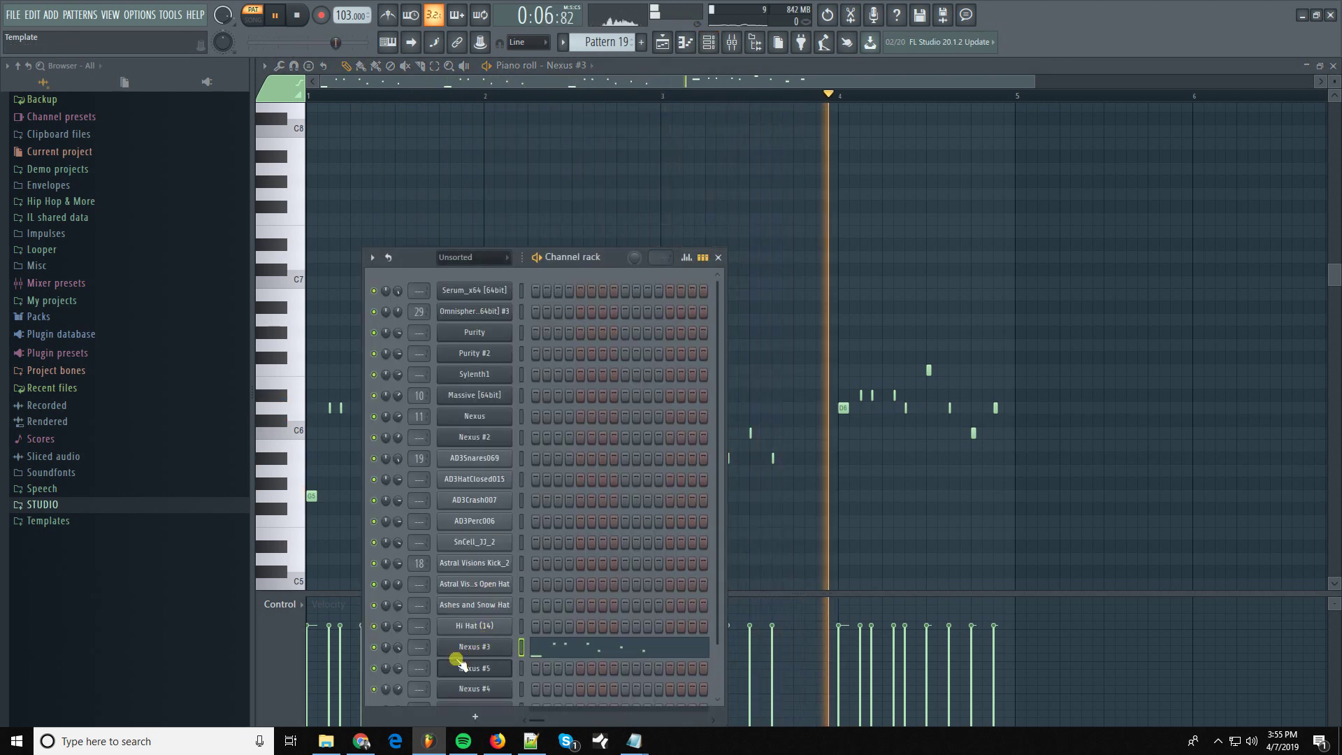
click(474, 647)
drag(736, 445, 743, 450)
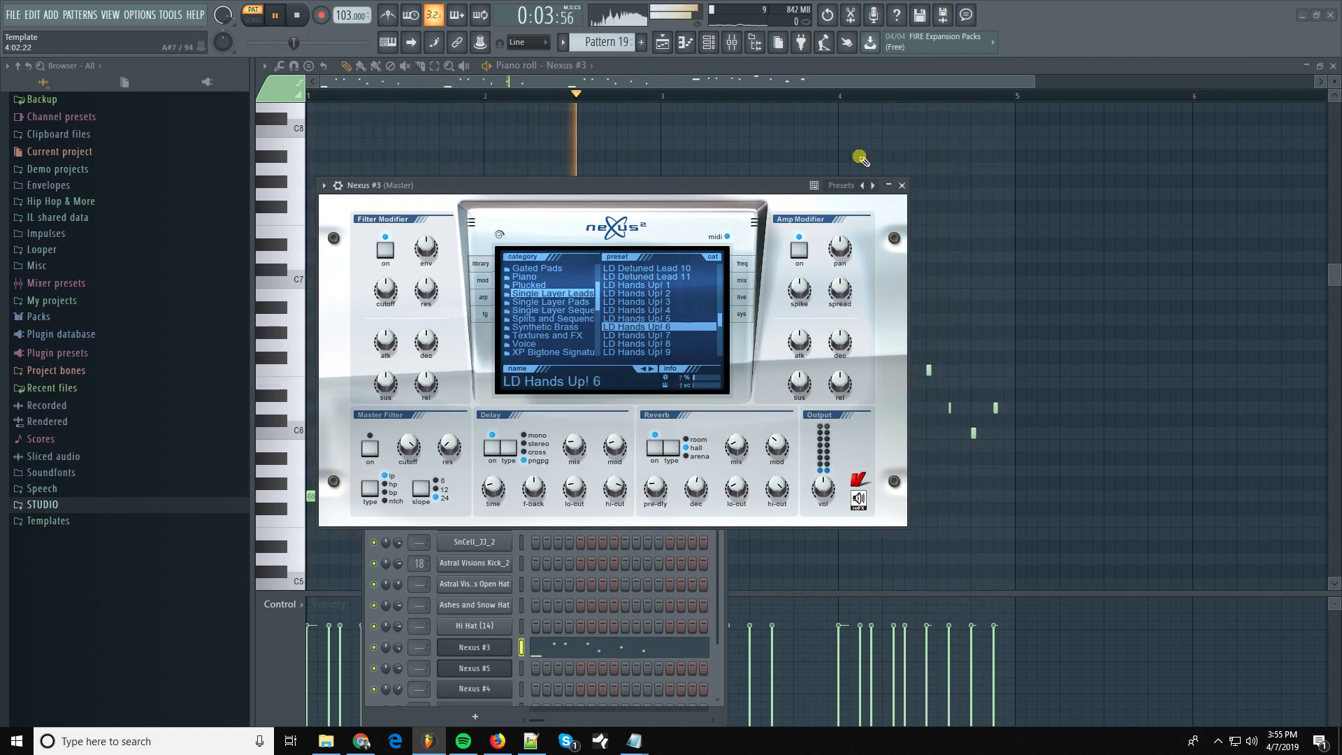
- Return to the playlist, play the whole arrangement in song mode and mute Track 20
click(667, 44)
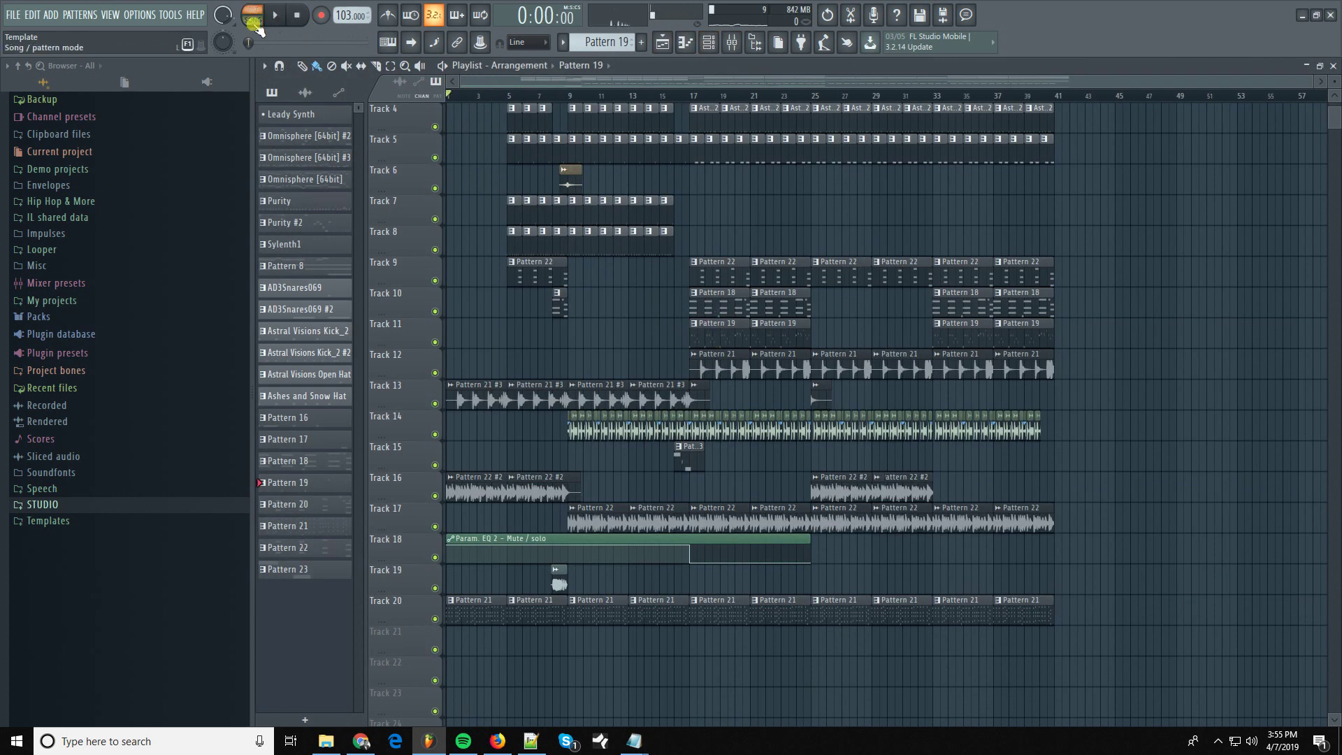
scroll(979, 231, up, 3)
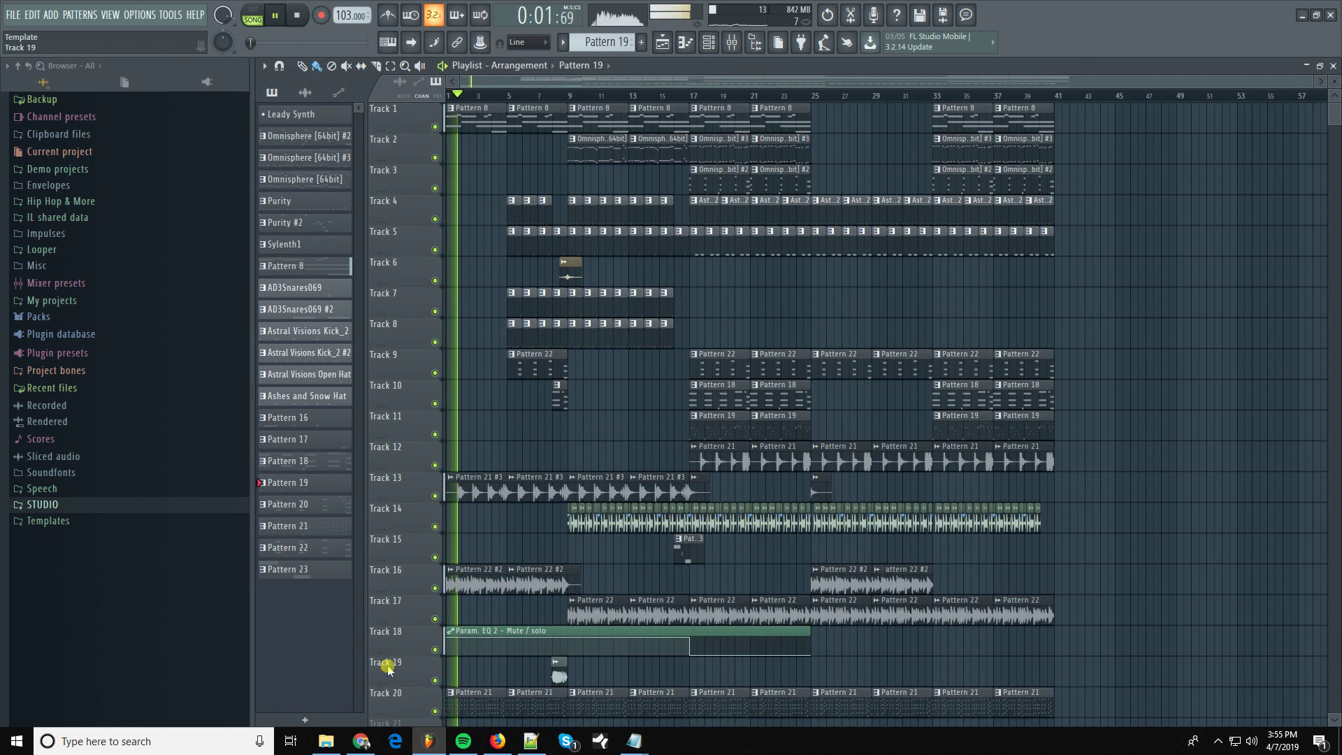
click(434, 711)
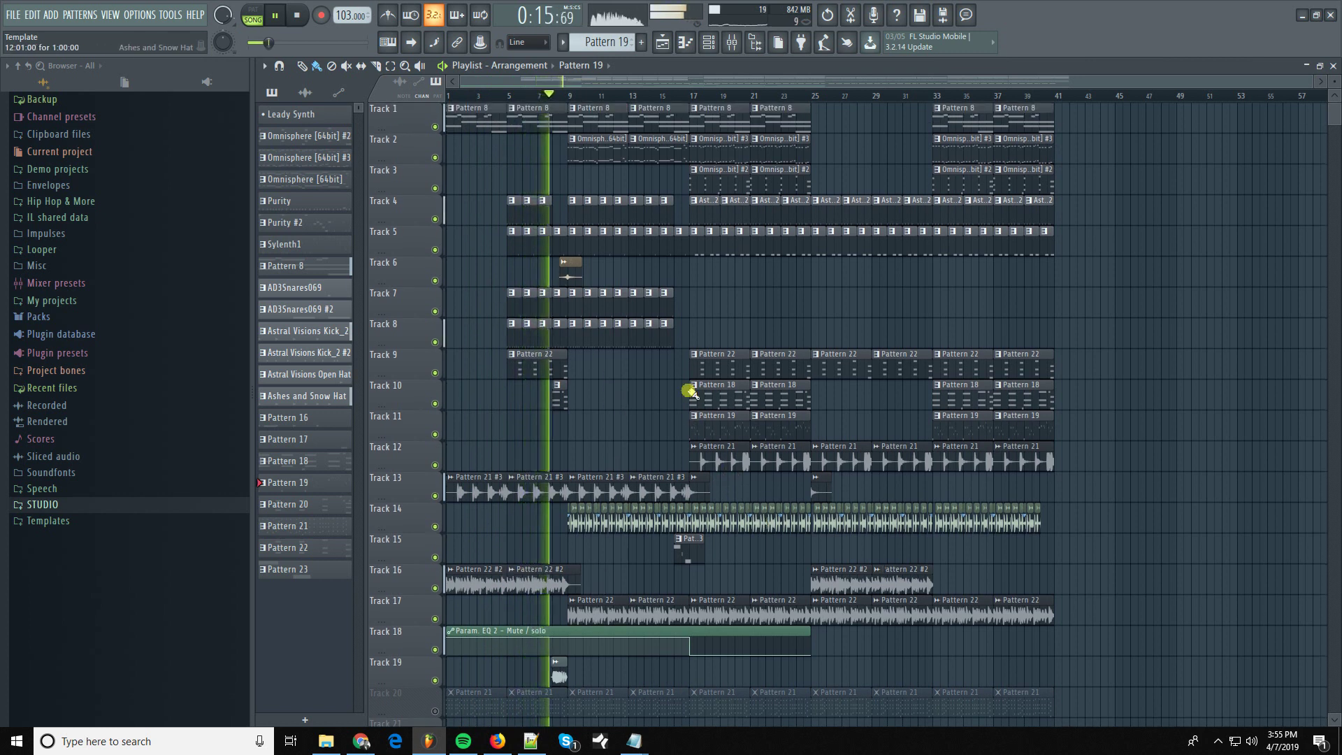
click(1253, 740)
click(1174, 326)
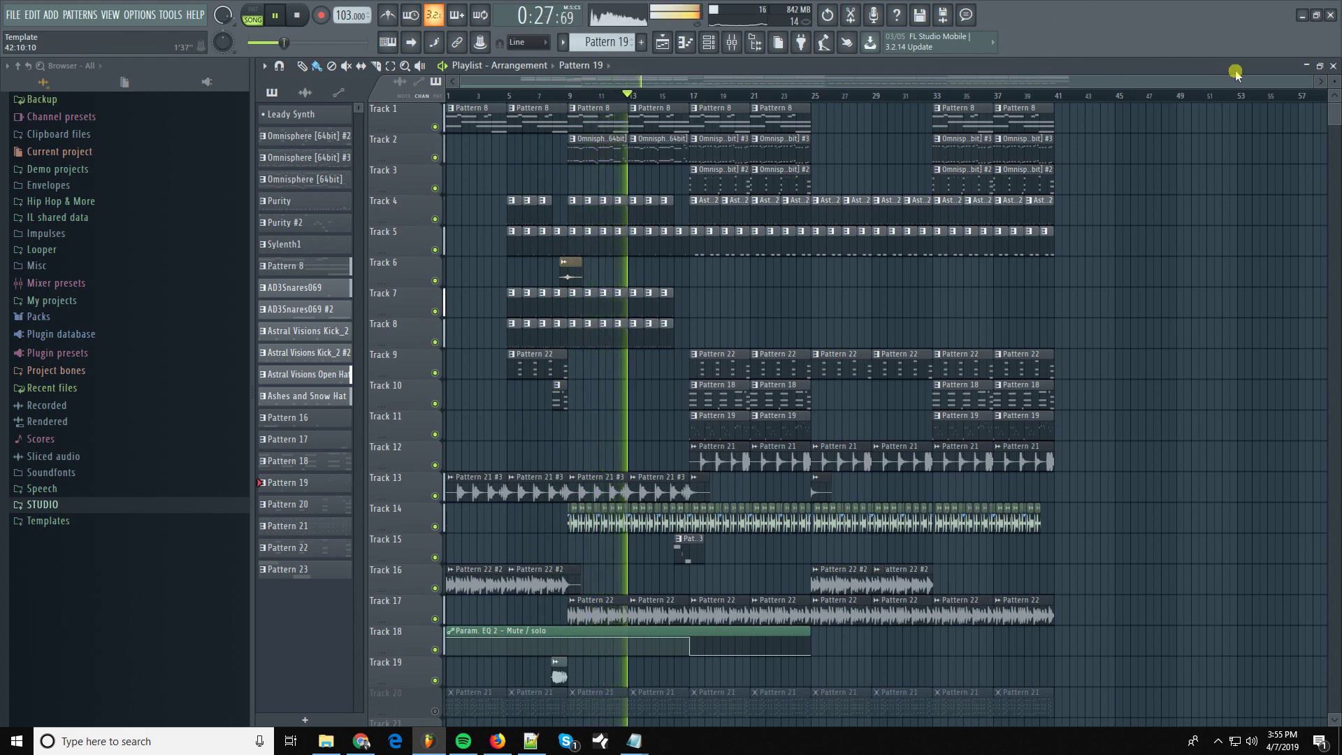
drag(1316, 82, 1198, 71)
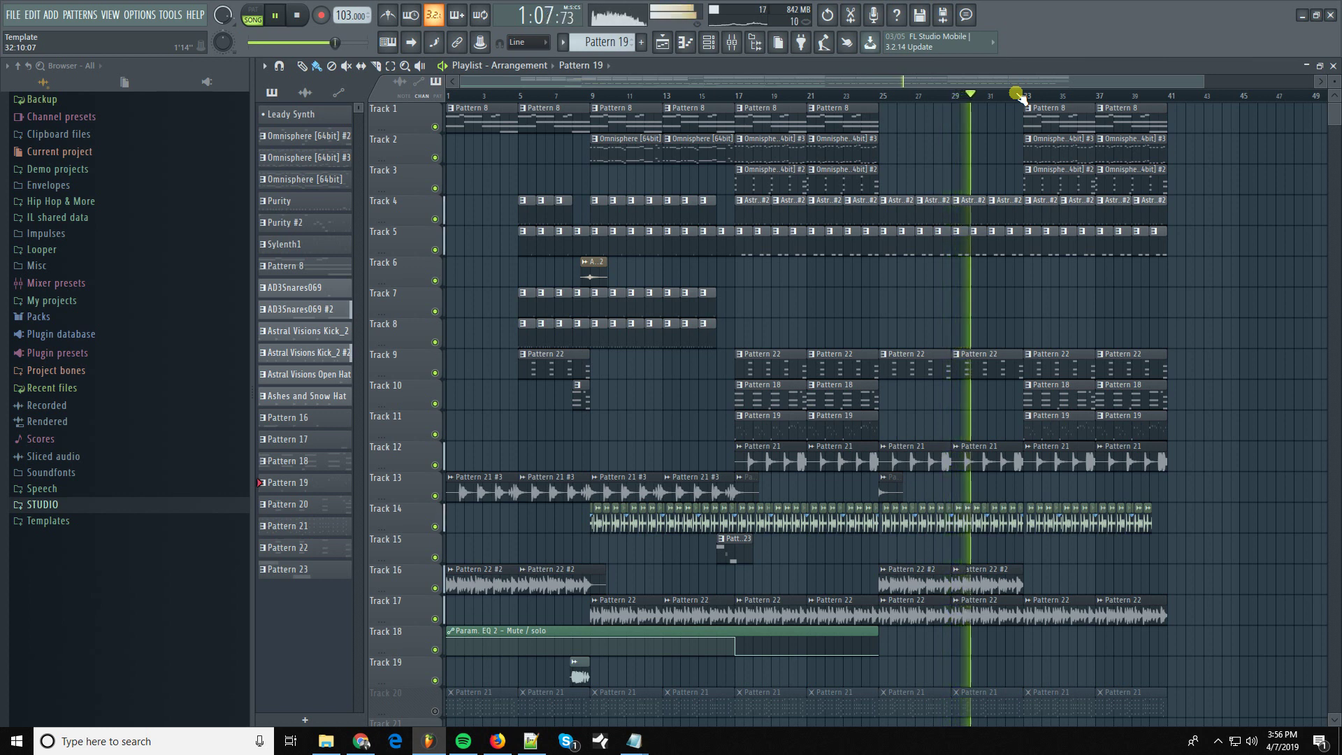
- Select the playlist timeline from bar 1 to bar 43 and shrink the track height to fit every track
scroll(1017, 93, down, 2)
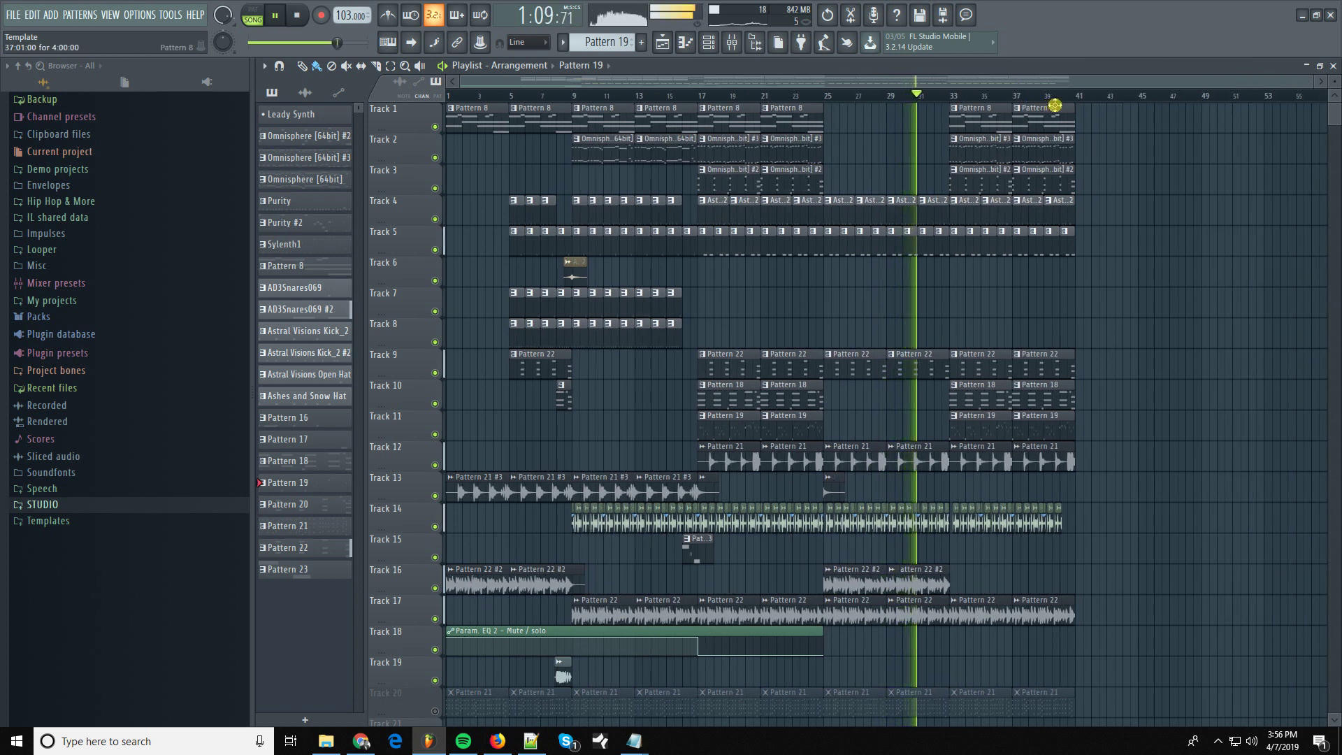
key(ctrl+a)
drag(1075, 96, 1107, 93)
key(ctrl+d)
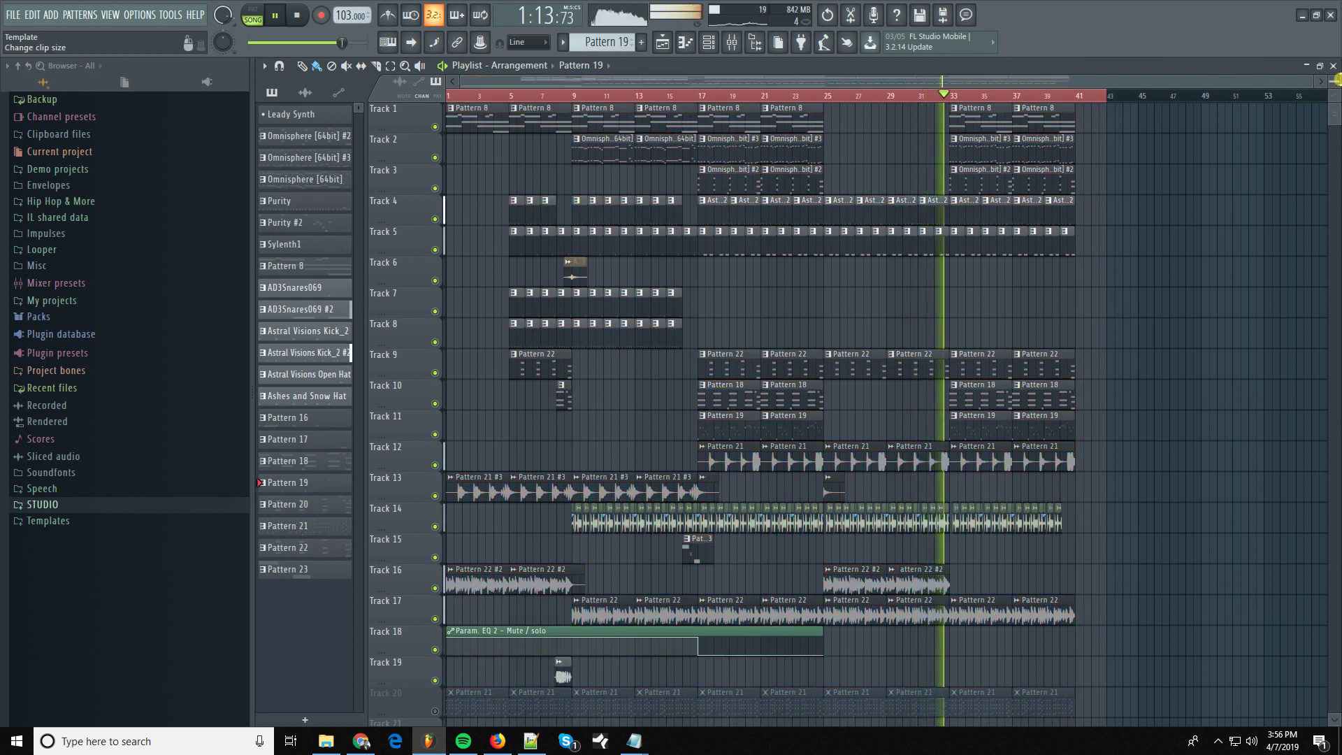
drag(1335, 82, 1295, 201)
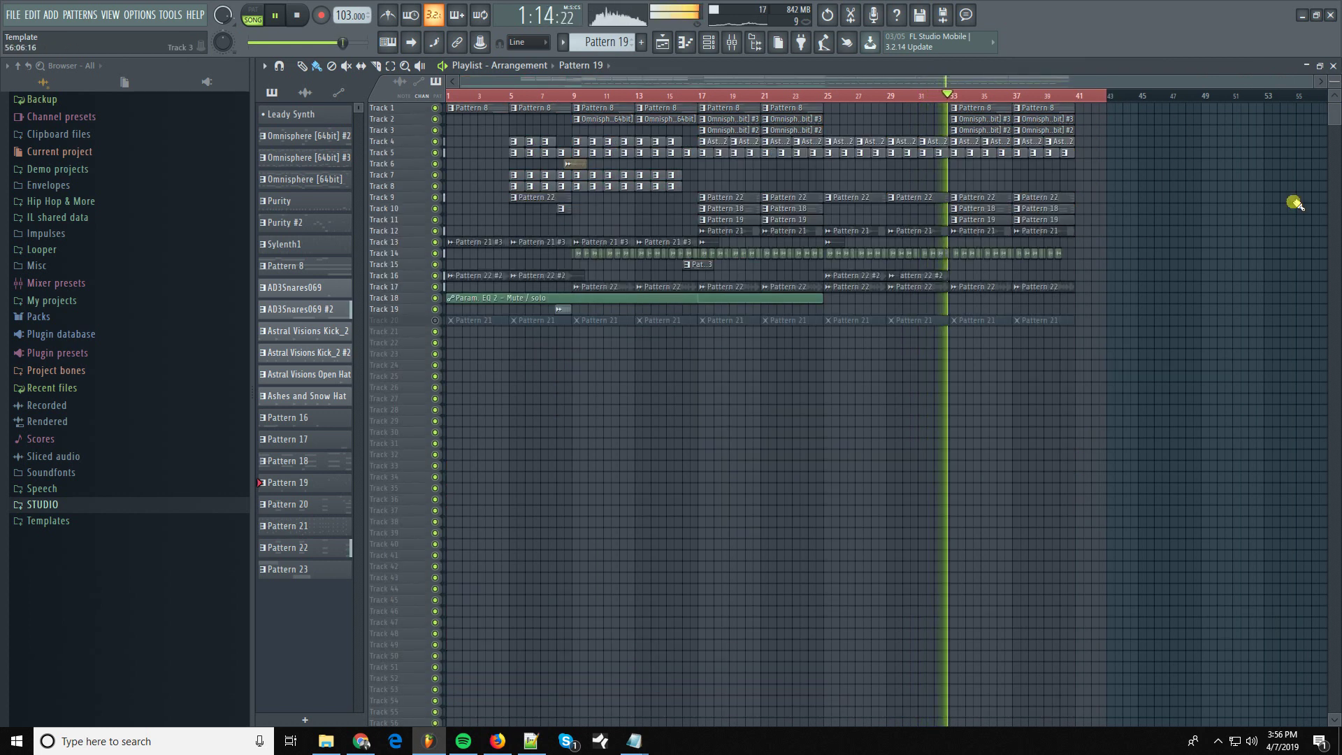
- Set the playlist's timeline selection to run from bar 1 to bar 42
click(1218, 734)
click(1166, 272)
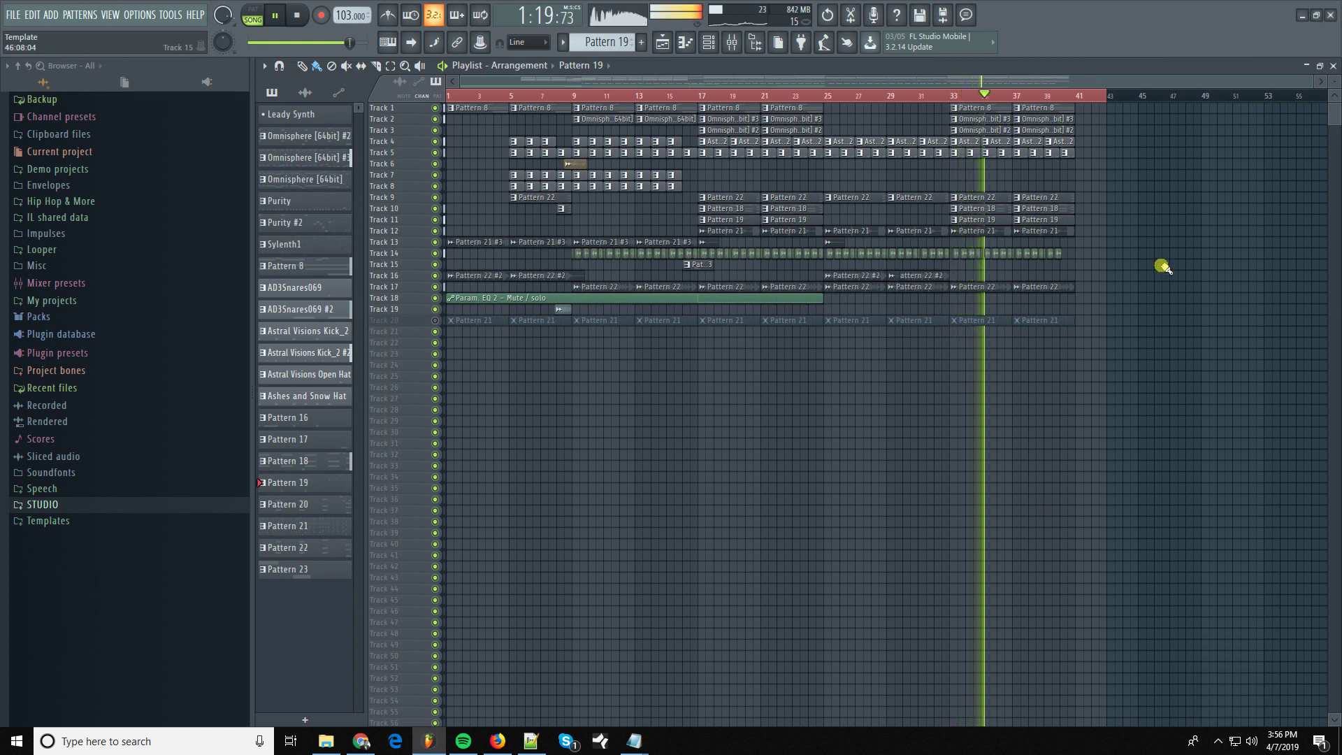
key(ctrl+a)
click(1152, 243)
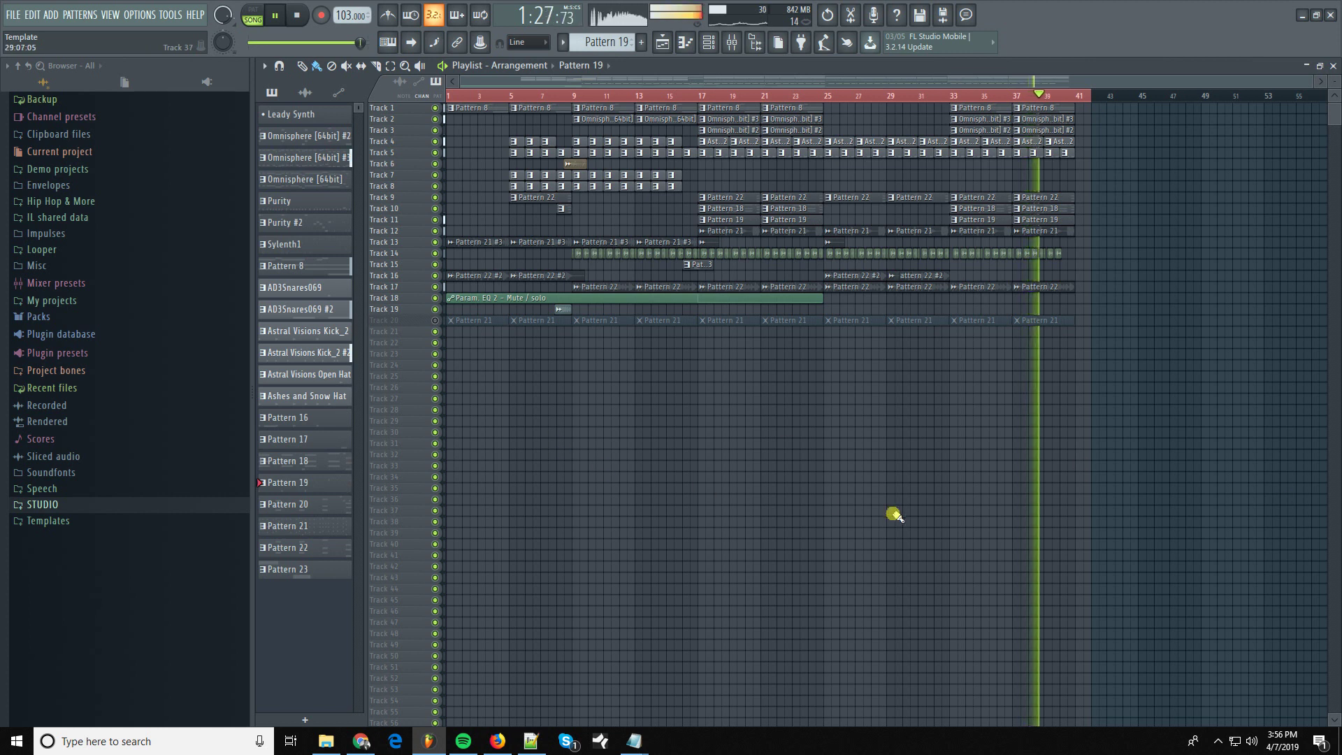
click(1220, 739)
right_click(1246, 656)
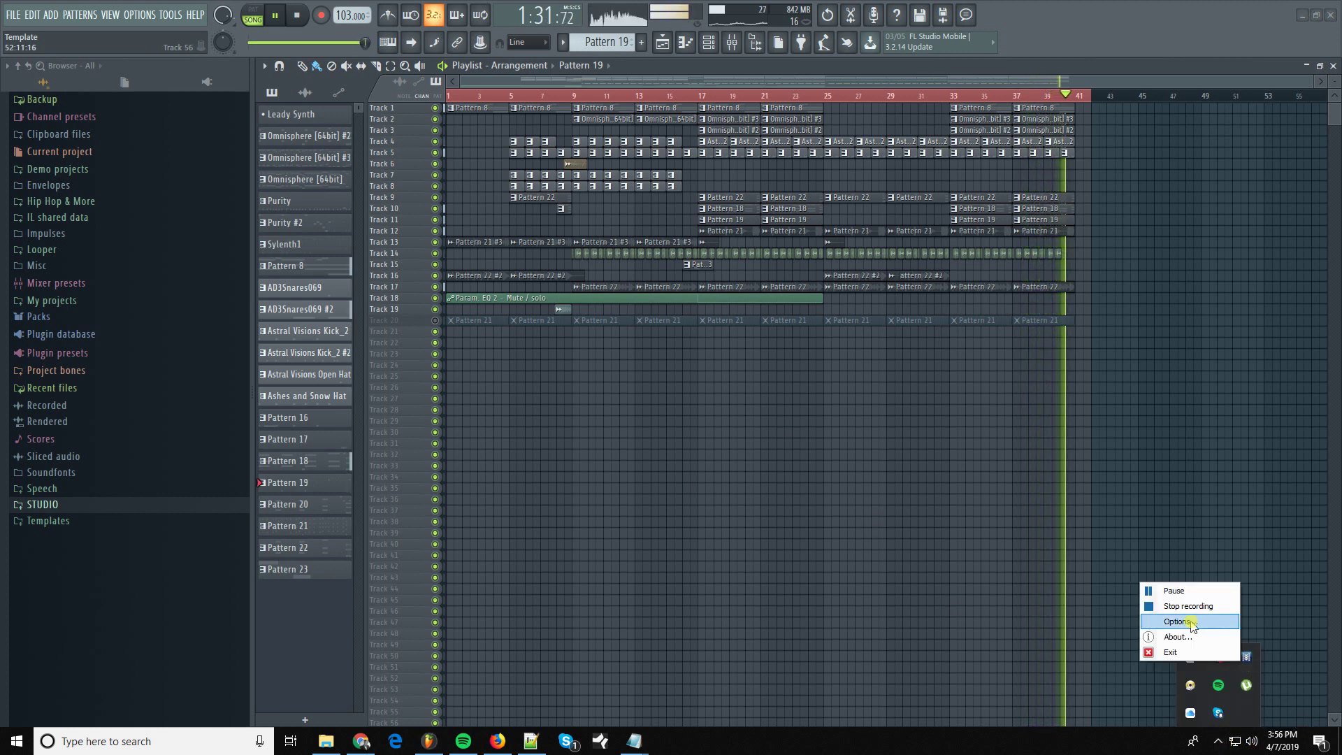